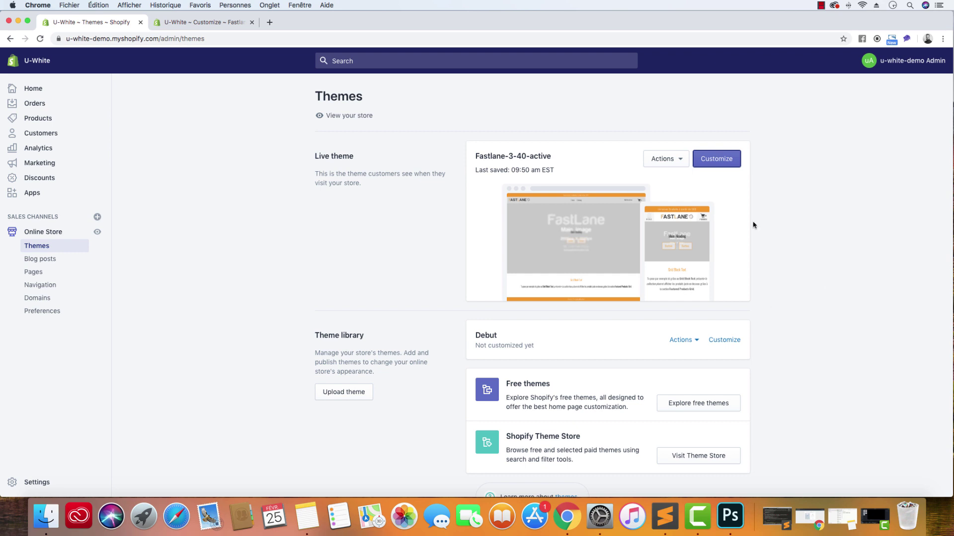
Step: Switch to the open theme editor for the live theme Fastlane-3-40-active
{"action": "right_click", "coordinate": [714, 164]}
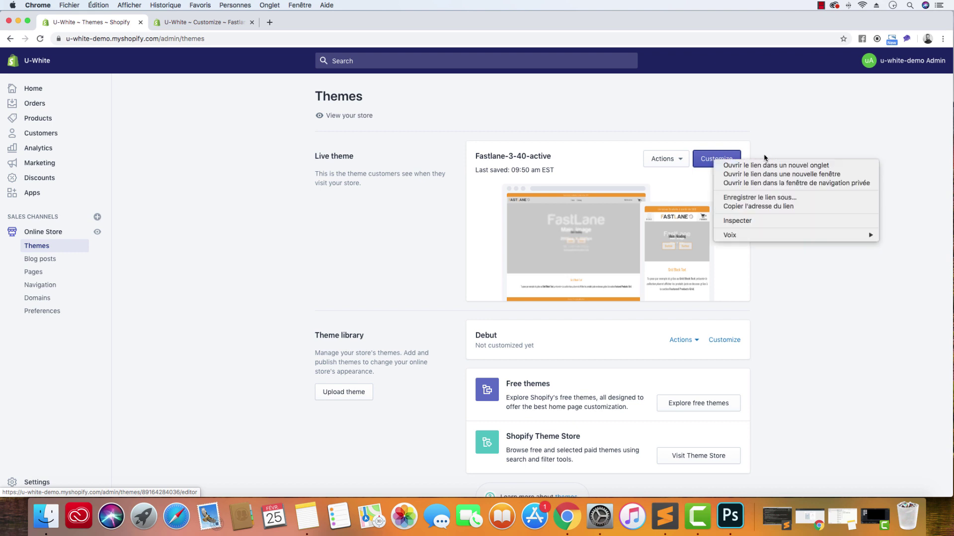
{"action": "left_click", "coordinate": [756, 123]}
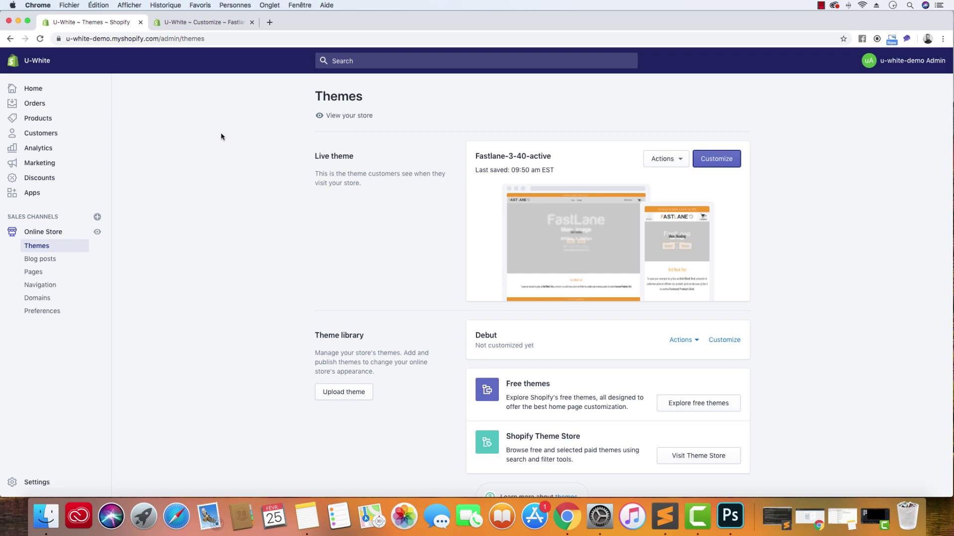
{"action": "scroll", "coordinate": [199, 129], "scroll_direction": "down", "scroll_amount": 1}
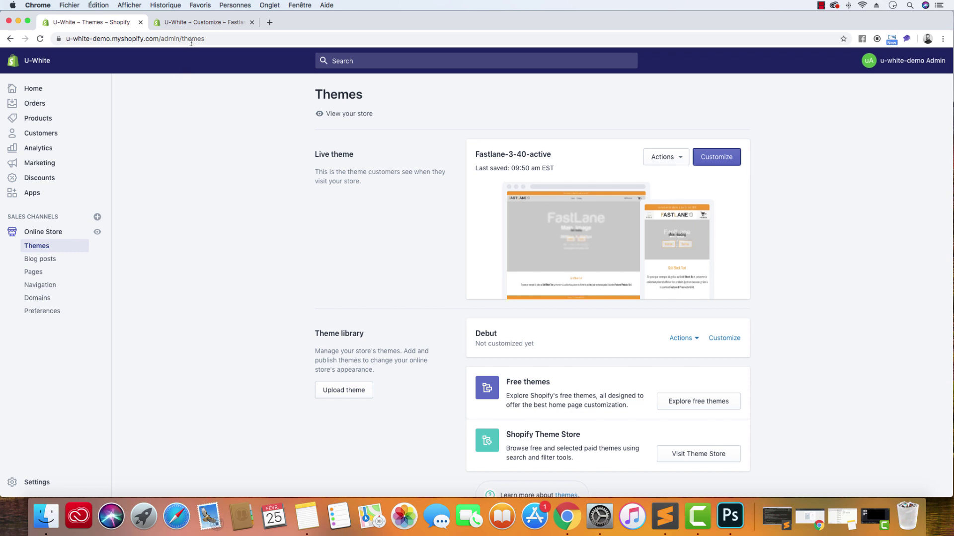
{"action": "left_click", "coordinate": [199, 22]}
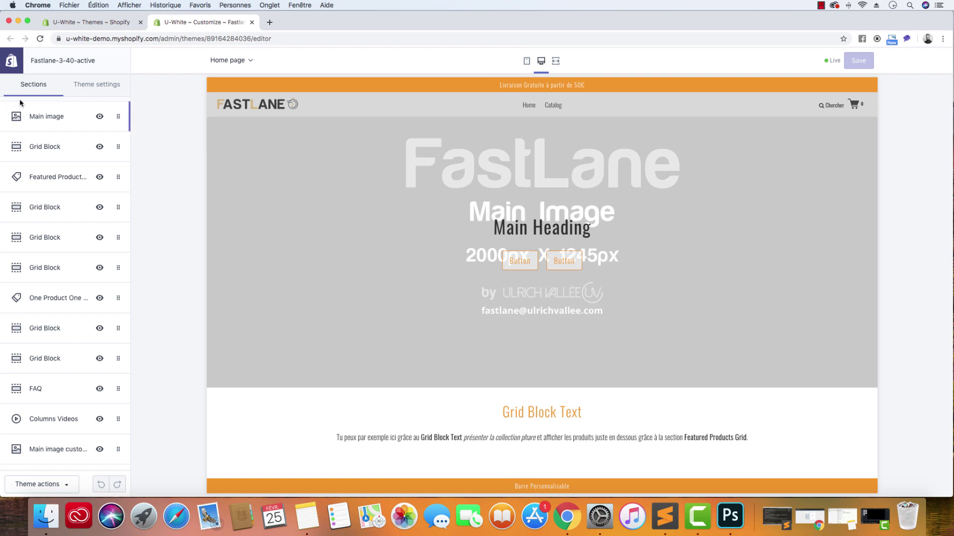
Step: Review the full list of theme settings categories, from Colors to the footer settings
{"action": "left_click", "coordinate": [85, 88]}
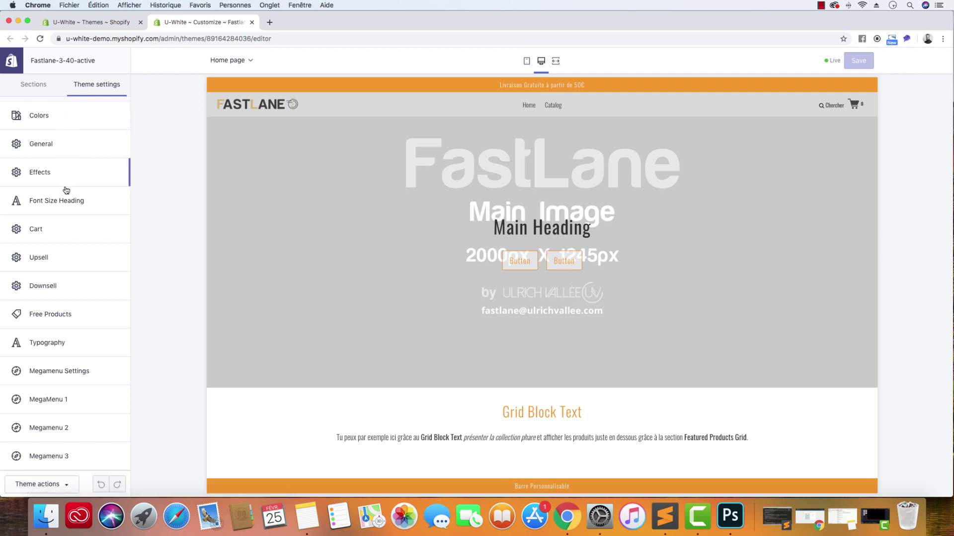
{"action": "scroll", "coordinate": [54, 217], "scroll_direction": "down", "scroll_amount": 5}
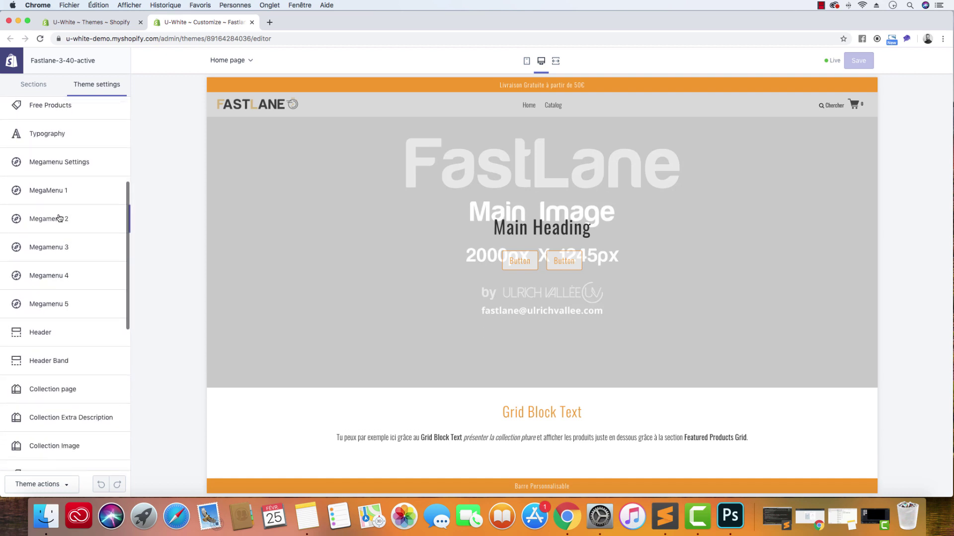
{"action": "scroll", "coordinate": [59, 217], "scroll_direction": "down", "scroll_amount": 3}
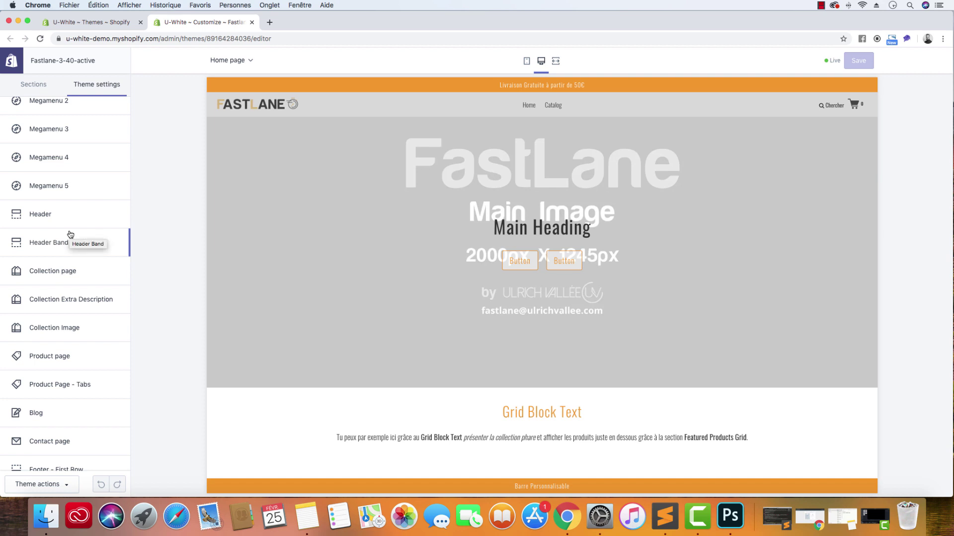
{"action": "scroll", "coordinate": [70, 234], "scroll_direction": "up", "scroll_amount": 6}
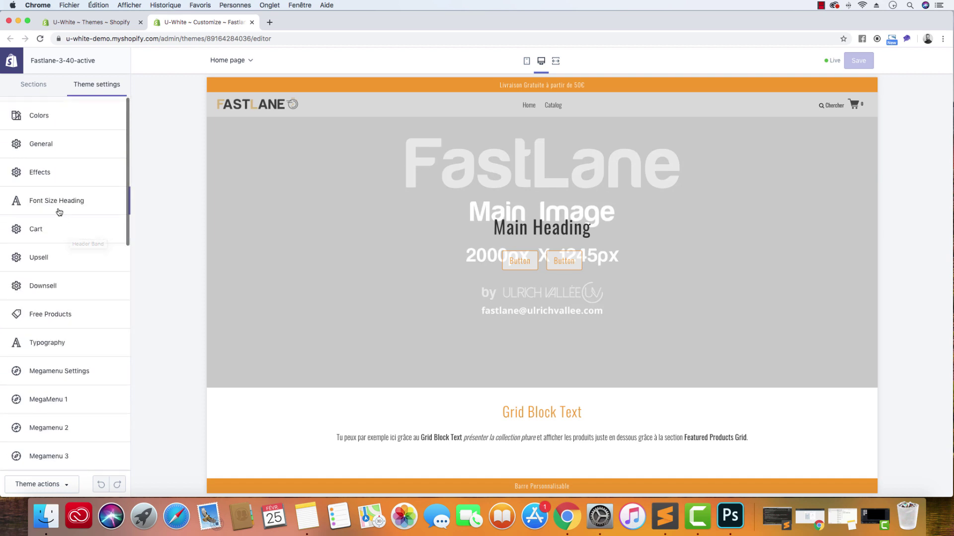
Step: Examine the home page's section list and compare it with the page preview from the main image to the footer
{"action": "left_click", "coordinate": [32, 84]}
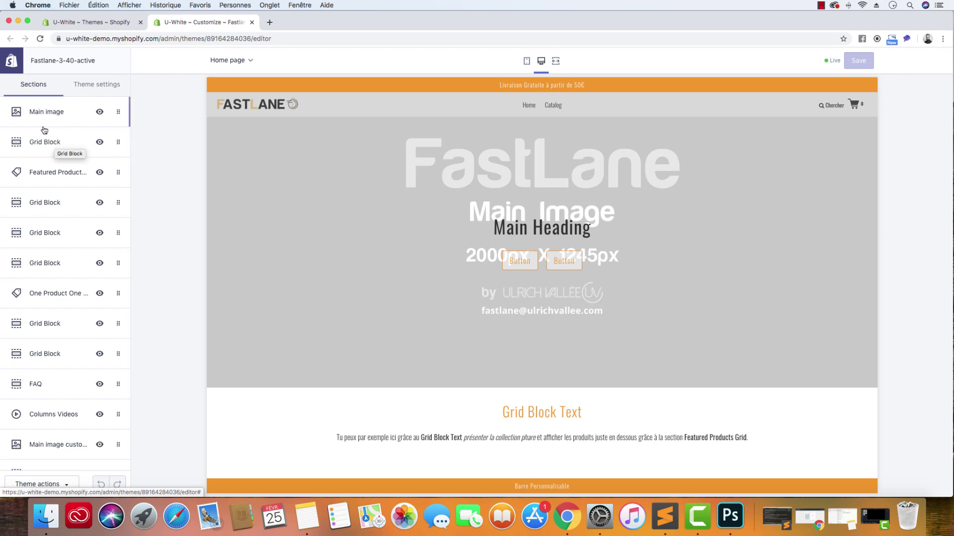
{"action": "scroll", "coordinate": [429, 242], "scroll_direction": "down", "scroll_amount": 10}
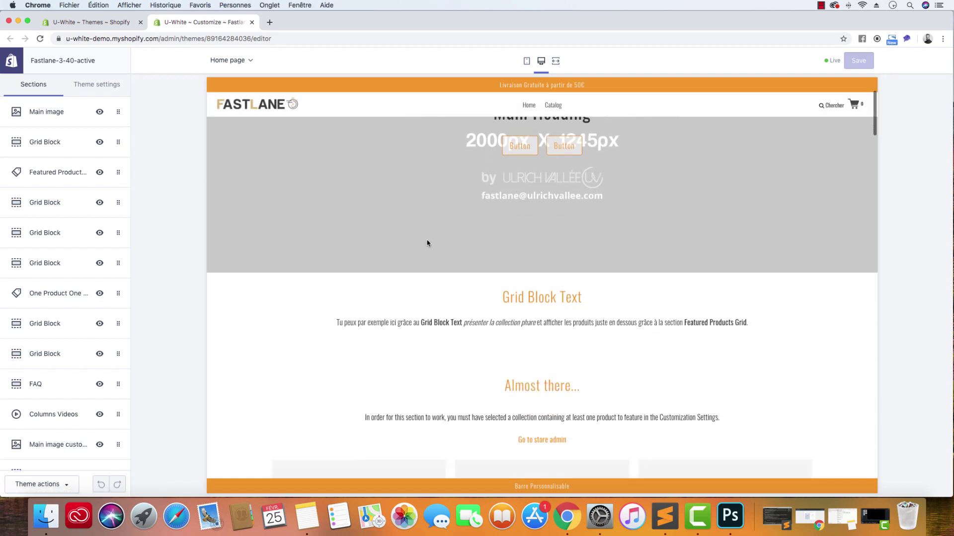
{"action": "scroll", "coordinate": [430, 243], "scroll_direction": "up", "scroll_amount": 10}
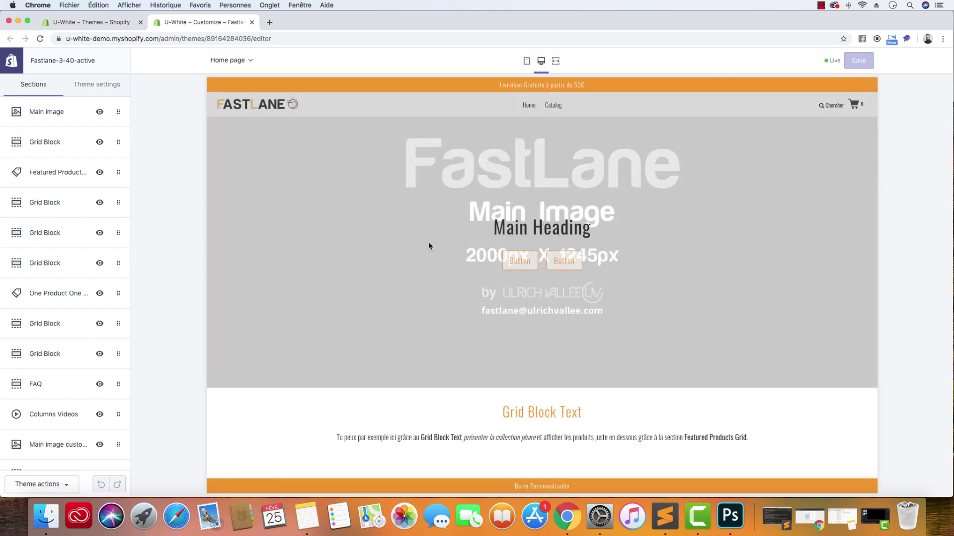
{"action": "scroll", "coordinate": [319, 234], "scroll_direction": "down", "scroll_amount": 8}
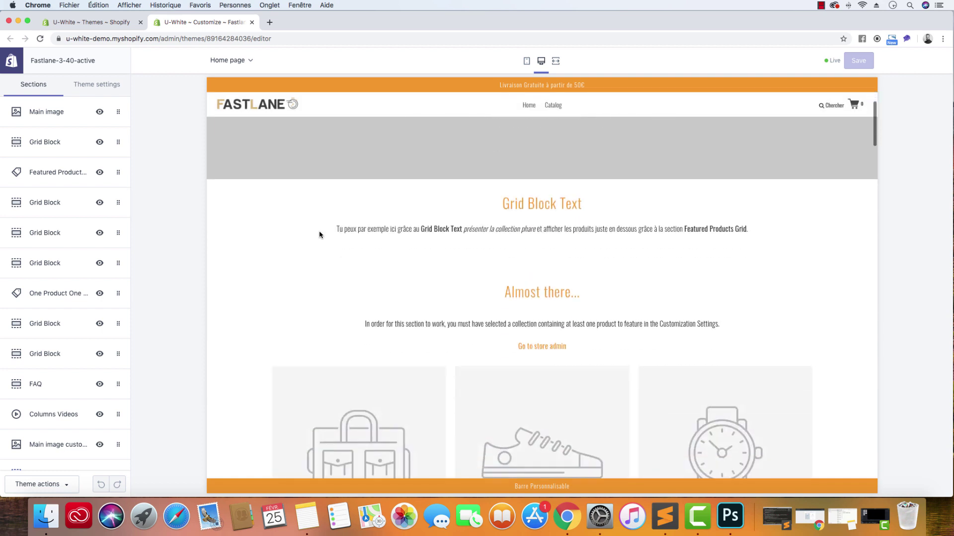
{"action": "scroll", "coordinate": [321, 235], "scroll_direction": "down", "scroll_amount": 10}
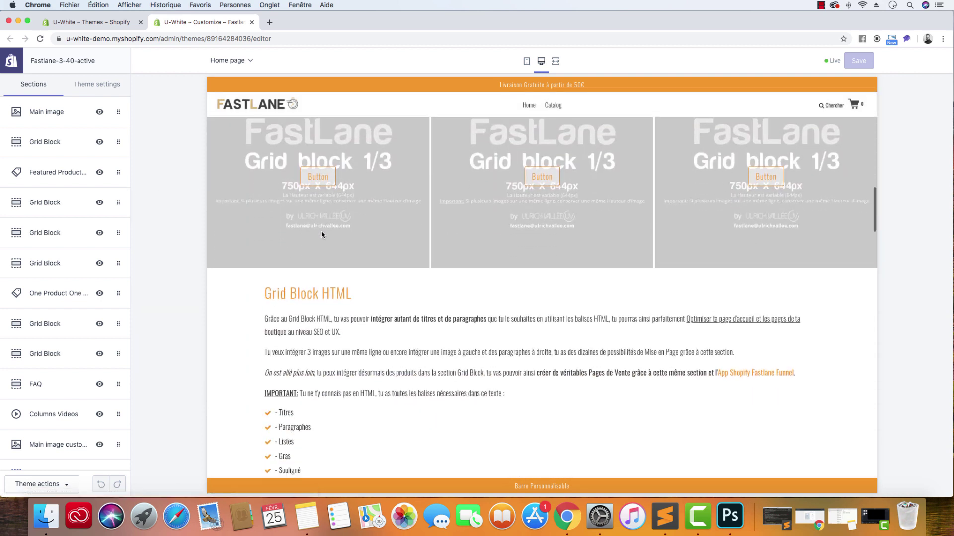
{"action": "scroll", "coordinate": [322, 231], "scroll_direction": "down", "scroll_amount": 1}
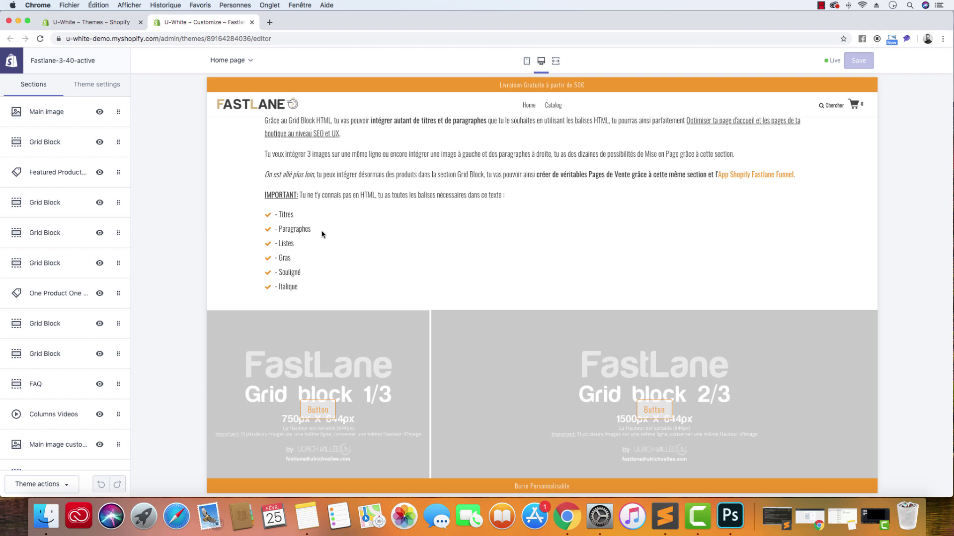
{"action": "scroll", "coordinate": [59, 242], "scroll_direction": "down", "scroll_amount": 3}
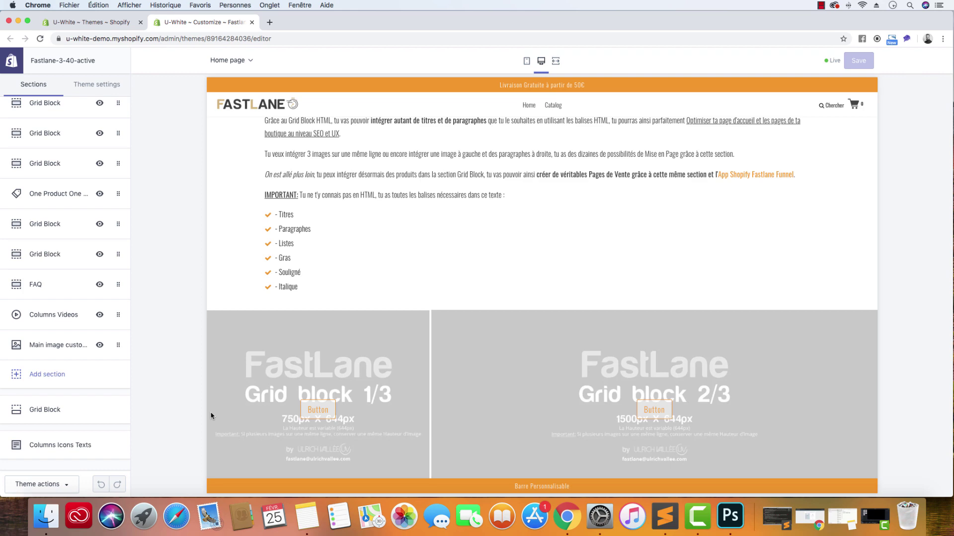
{"action": "scroll", "coordinate": [281, 303], "scroll_direction": "down", "scroll_amount": 10}
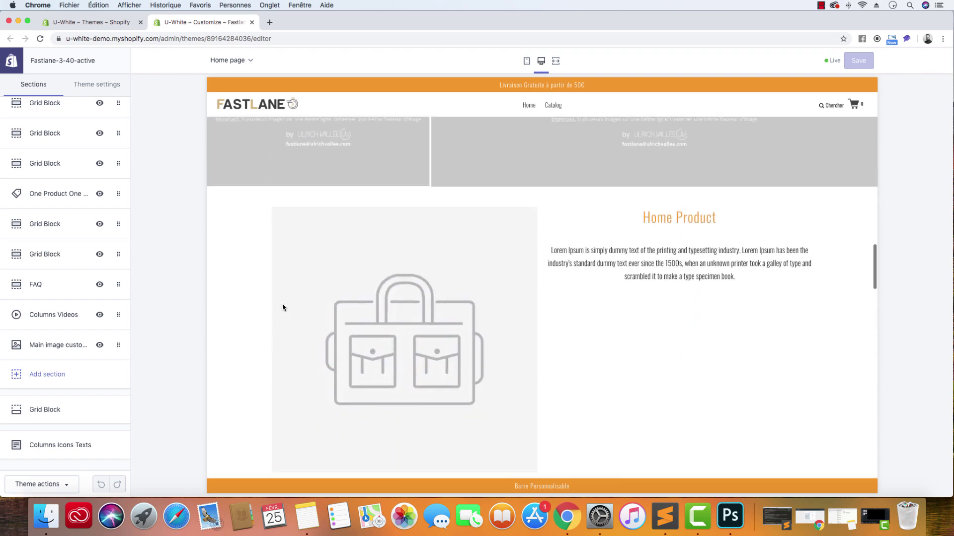
{"action": "scroll", "coordinate": [283, 304], "scroll_direction": "down", "scroll_amount": 15}
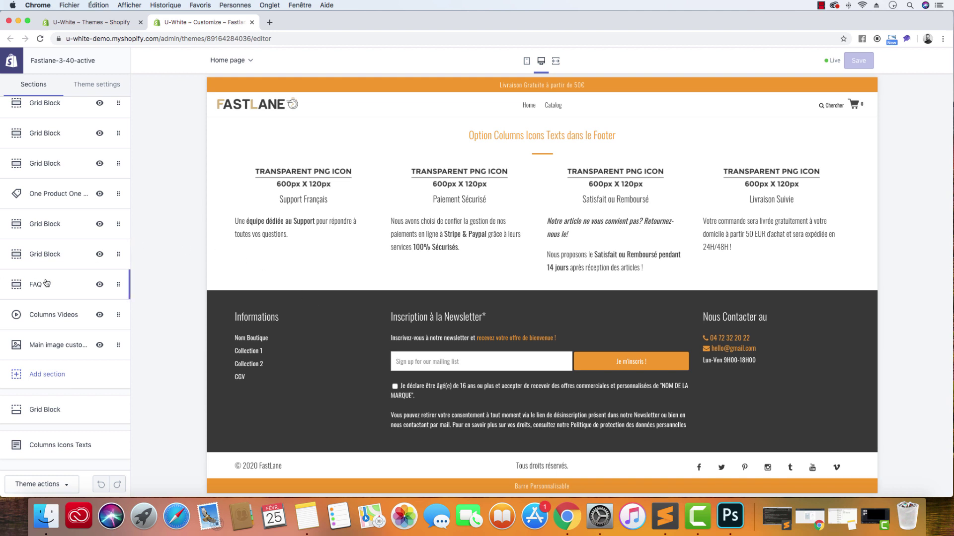
{"action": "scroll", "coordinate": [60, 281], "scroll_direction": "up", "scroll_amount": 5}
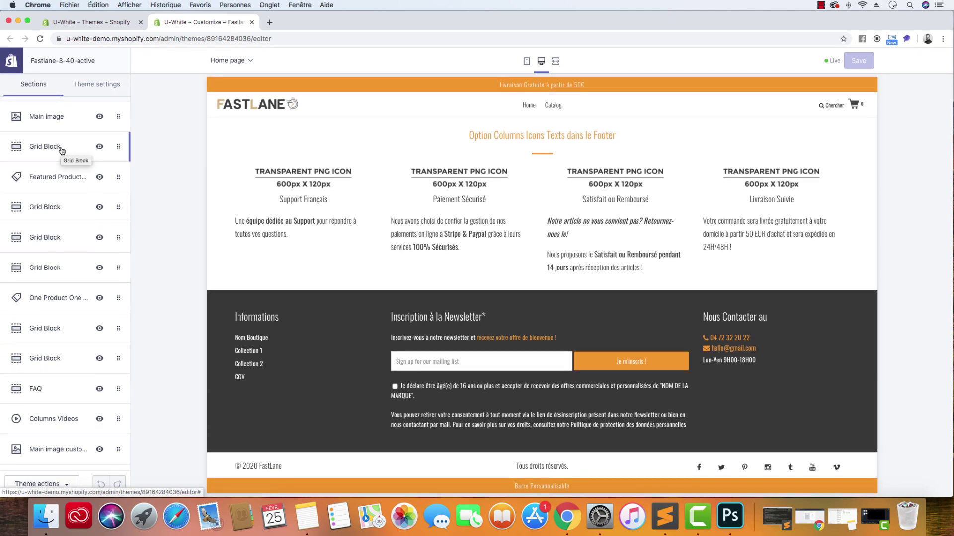
{"action": "scroll", "coordinate": [320, 231], "scroll_direction": "up", "scroll_amount": 15}
{"action": "scroll", "coordinate": [316, 243], "scroll_direction": "up", "scroll_amount": 20}
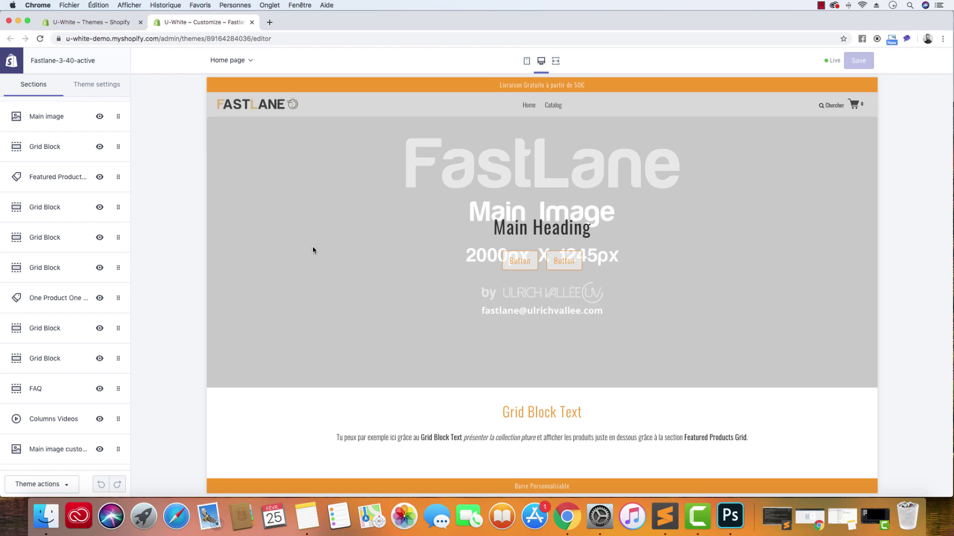
Step: Review the theme settings, the preview size options and the list of page types available for preview
{"action": "left_click", "coordinate": [122, 85]}
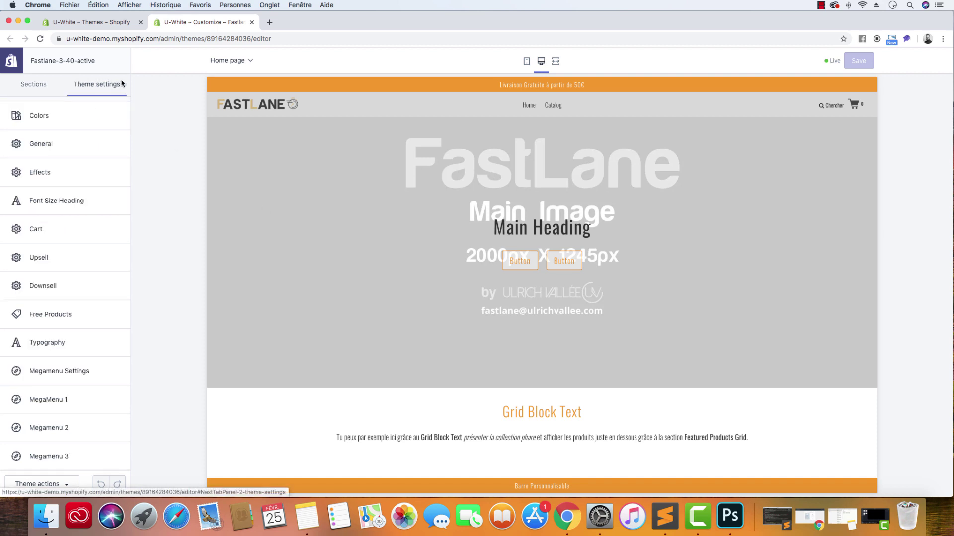
{"action": "left_click", "coordinate": [526, 63]}
{"action": "left_click", "coordinate": [542, 63]}
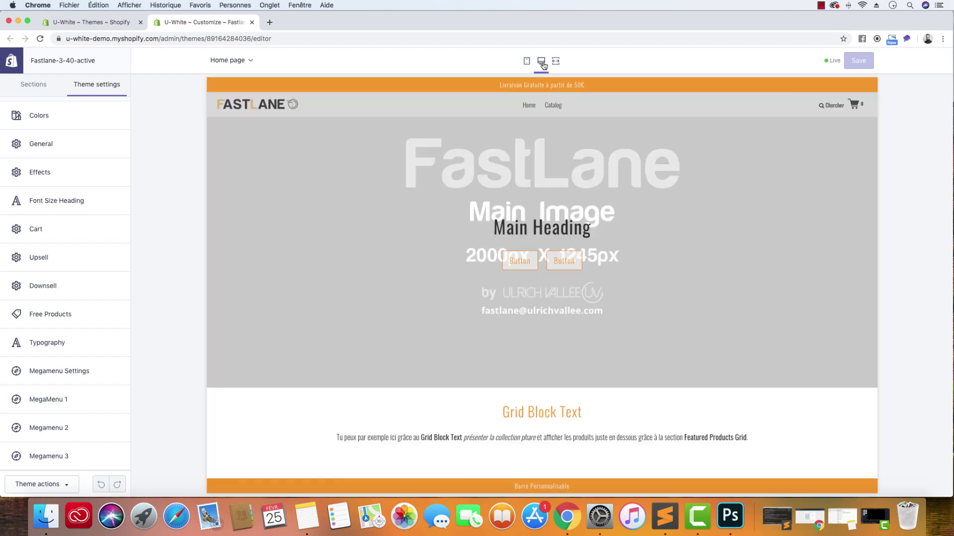
{"action": "left_click", "coordinate": [556, 61]}
{"action": "left_click", "coordinate": [490, 65]}
{"action": "left_click", "coordinate": [248, 61]}
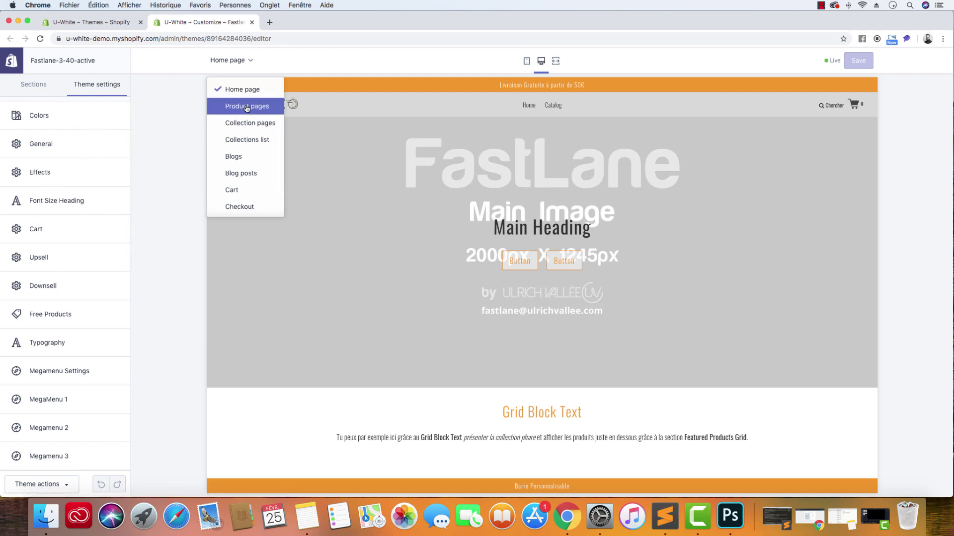
{"action": "left_click", "coordinate": [326, 68]}
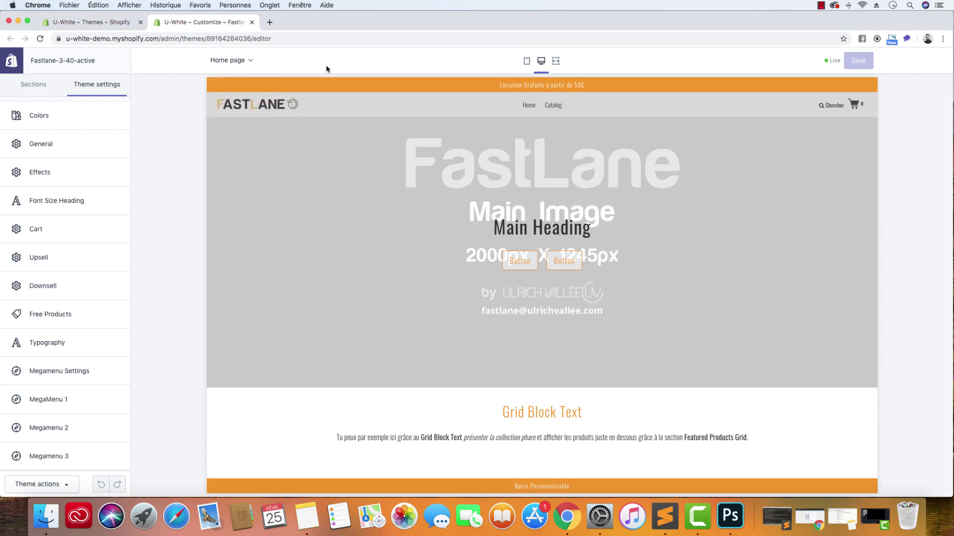
{"action": "scroll", "coordinate": [295, 179], "scroll_direction": "down", "scroll_amount": 2}
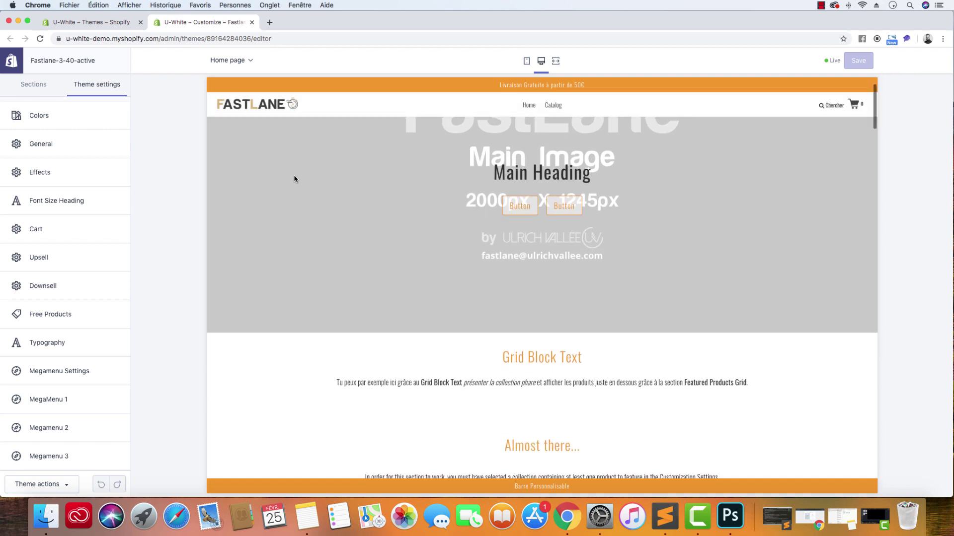
{"action": "scroll", "coordinate": [326, 236], "scroll_direction": "down", "scroll_amount": 5}
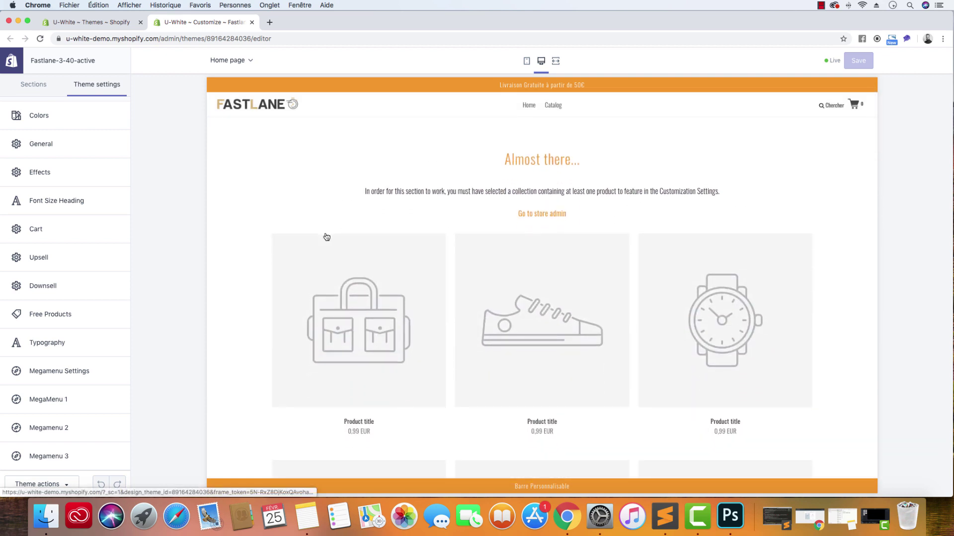
{"action": "scroll", "coordinate": [337, 243], "scroll_direction": "up", "scroll_amount": 6}
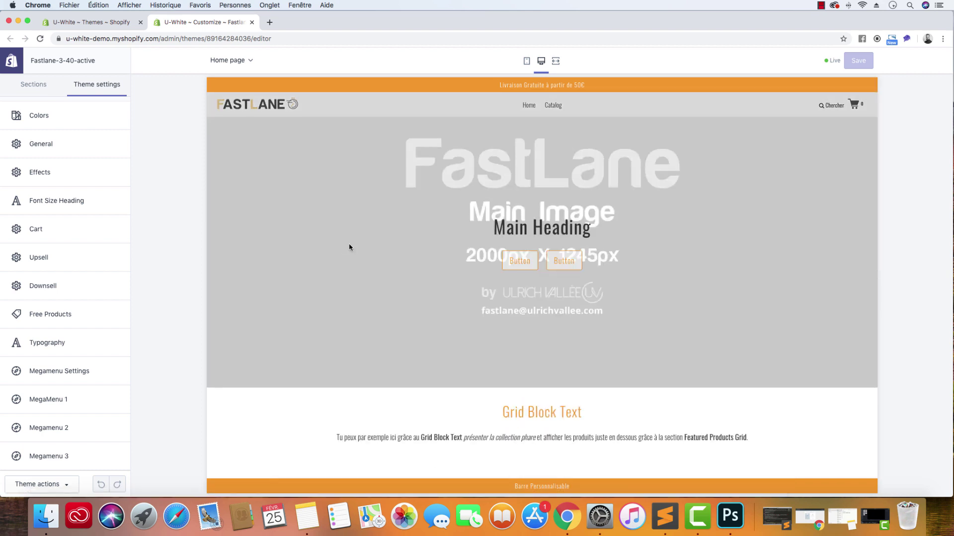
{"action": "left_click", "coordinate": [942, 39]}
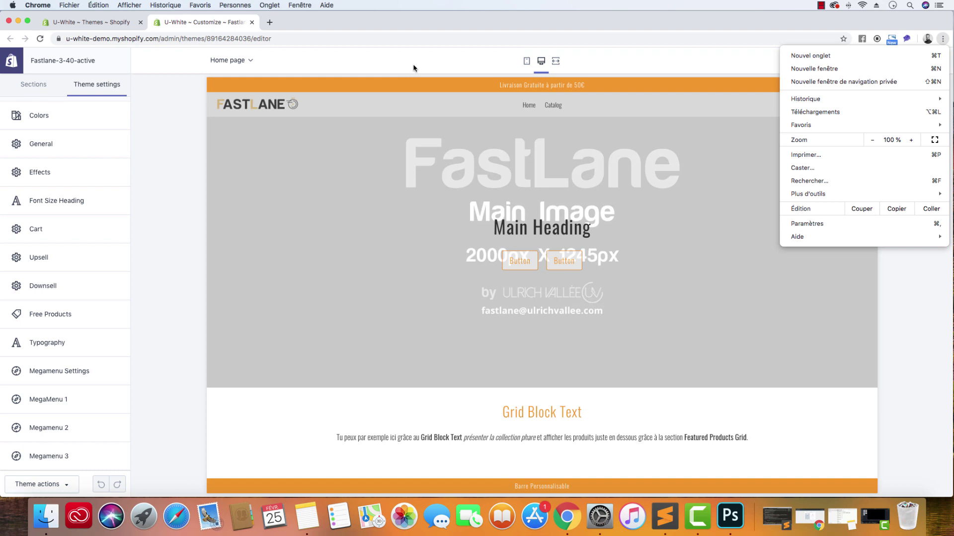
{"action": "left_click", "coordinate": [354, 183]}
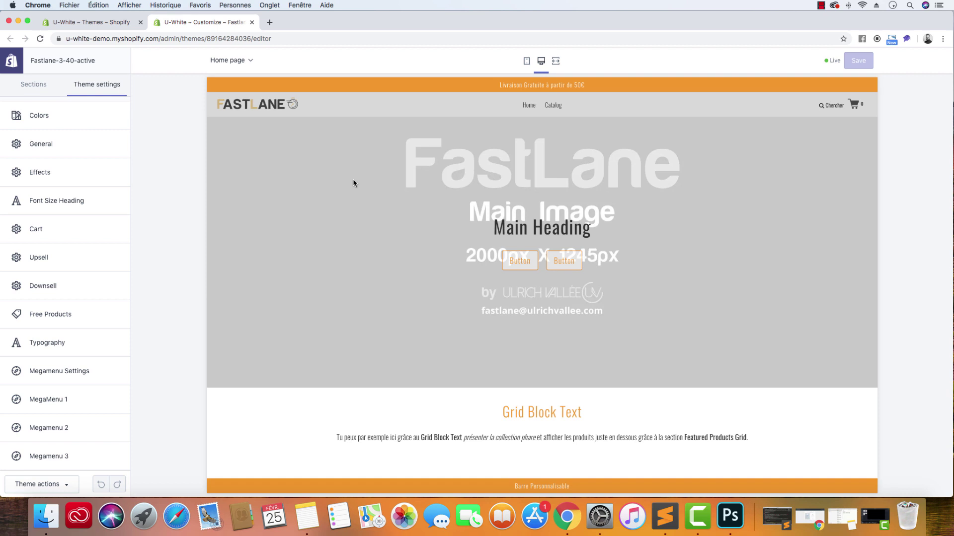
Step: Remove the Main image section from the home page
{"action": "left_click", "coordinate": [17, 89]}
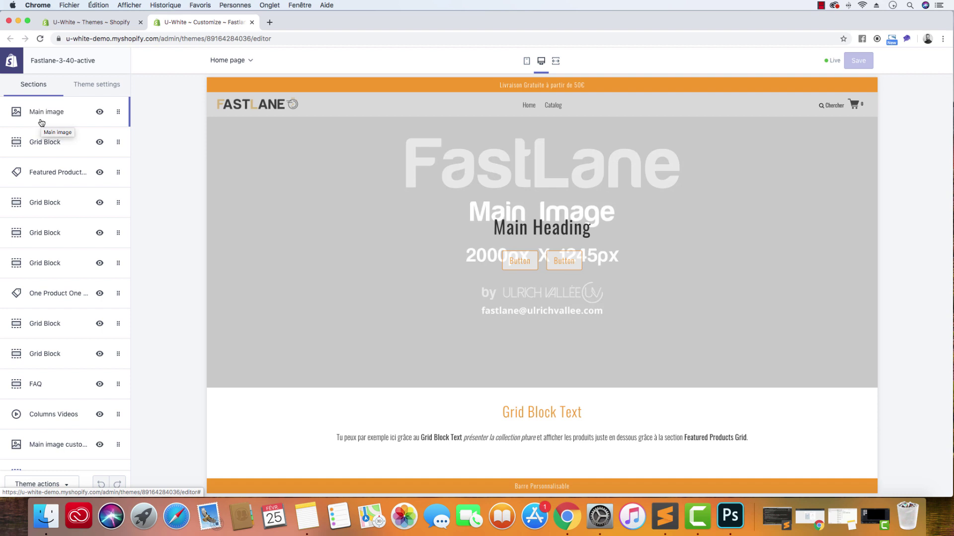
{"action": "left_click", "coordinate": [46, 120]}
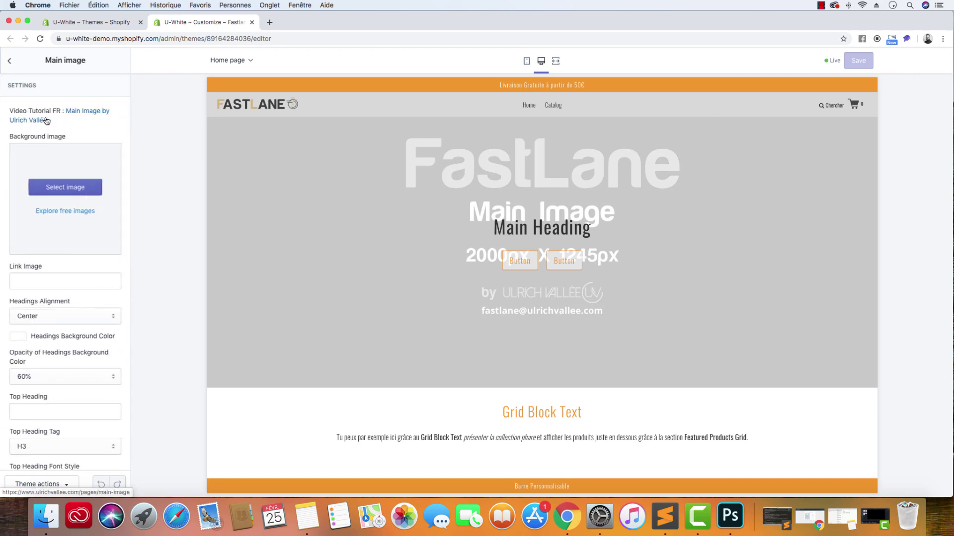
{"action": "scroll", "coordinate": [49, 209], "scroll_direction": "down", "scroll_amount": 15}
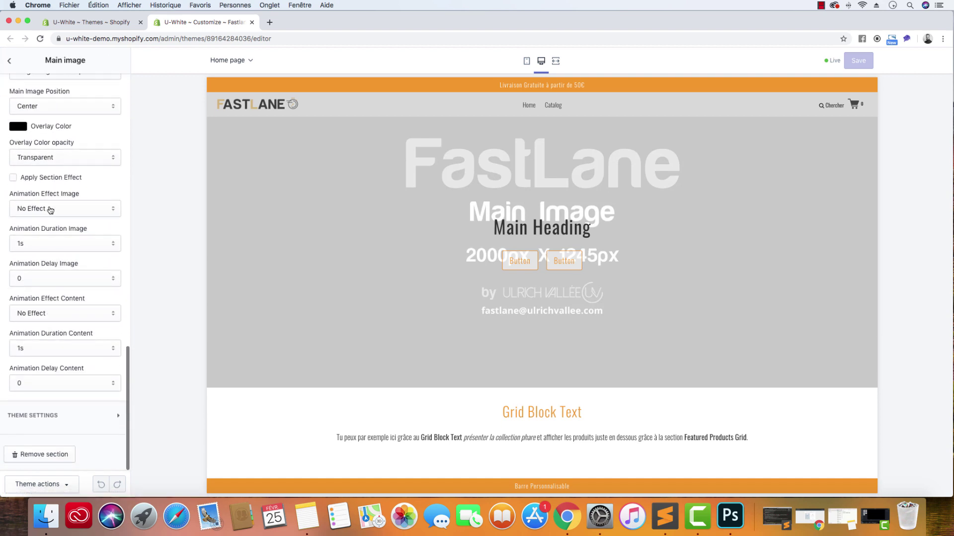
{"action": "left_click", "coordinate": [51, 452]}
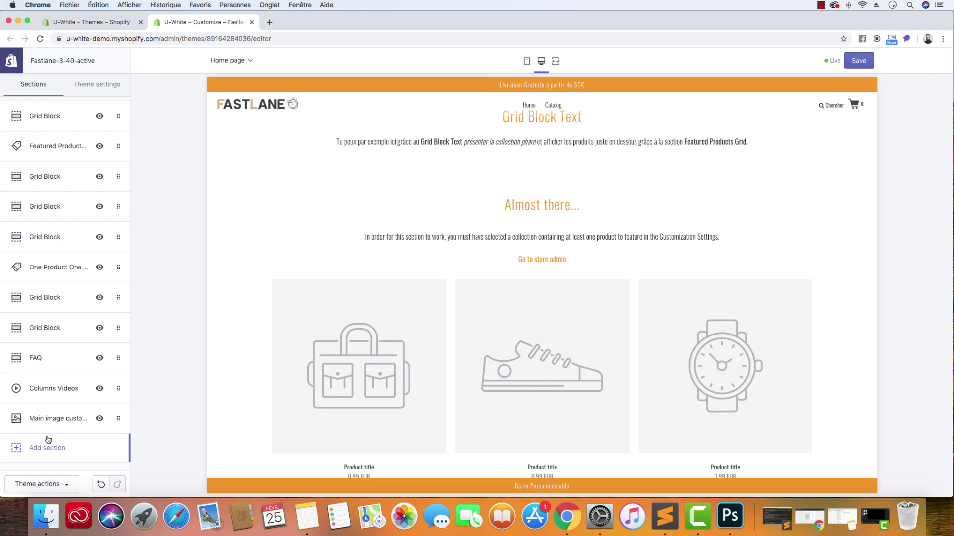
Step: Remove the first Grid Block section, containing the Grid Block Text content, from the home page
{"action": "left_click", "coordinate": [59, 115]}
{"action": "scroll", "coordinate": [59, 198], "scroll_direction": "down", "scroll_amount": 20}
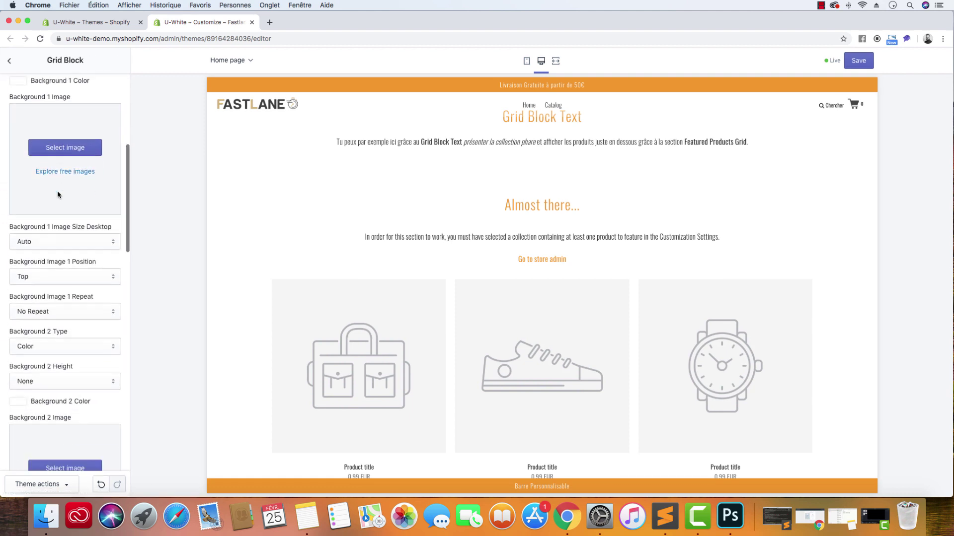
{"action": "scroll", "coordinate": [79, 290], "scroll_direction": "down", "scroll_amount": 8}
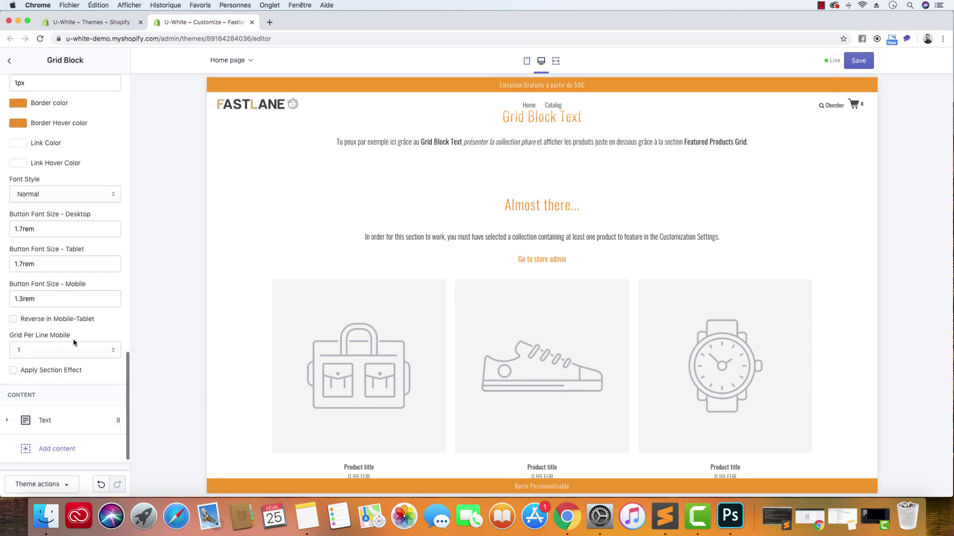
{"action": "left_click", "coordinate": [44, 453]}
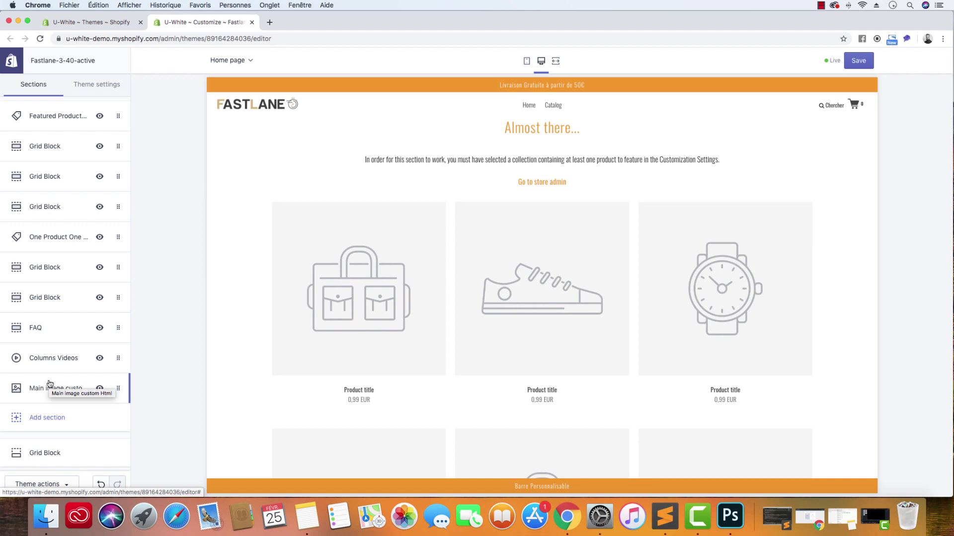
Step: Open the list of theme settings categories
{"action": "left_click", "coordinate": [84, 87]}
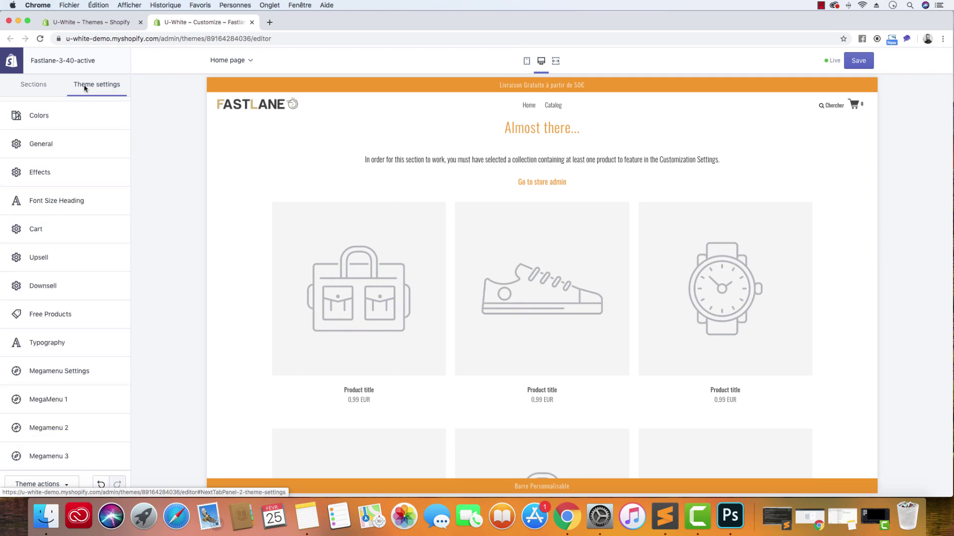